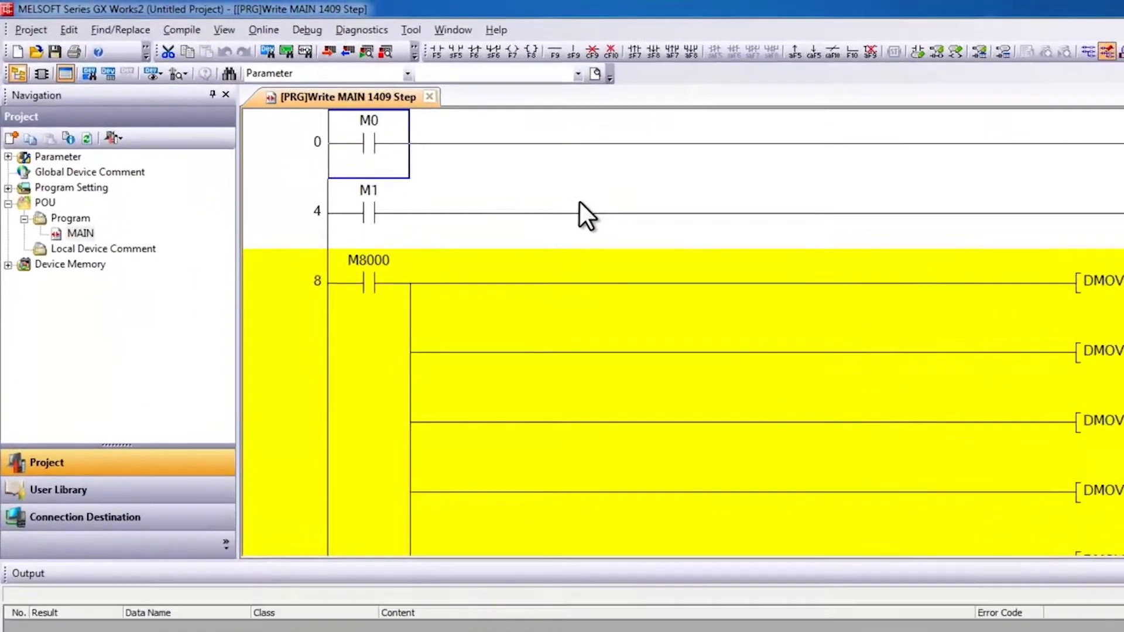
Look up the occurrences of "yellow" in the Operating Manual (Simple Project) to read what yellow ladder blocks mean.
{"action": "left_click", "coordinate": [273, 28]}
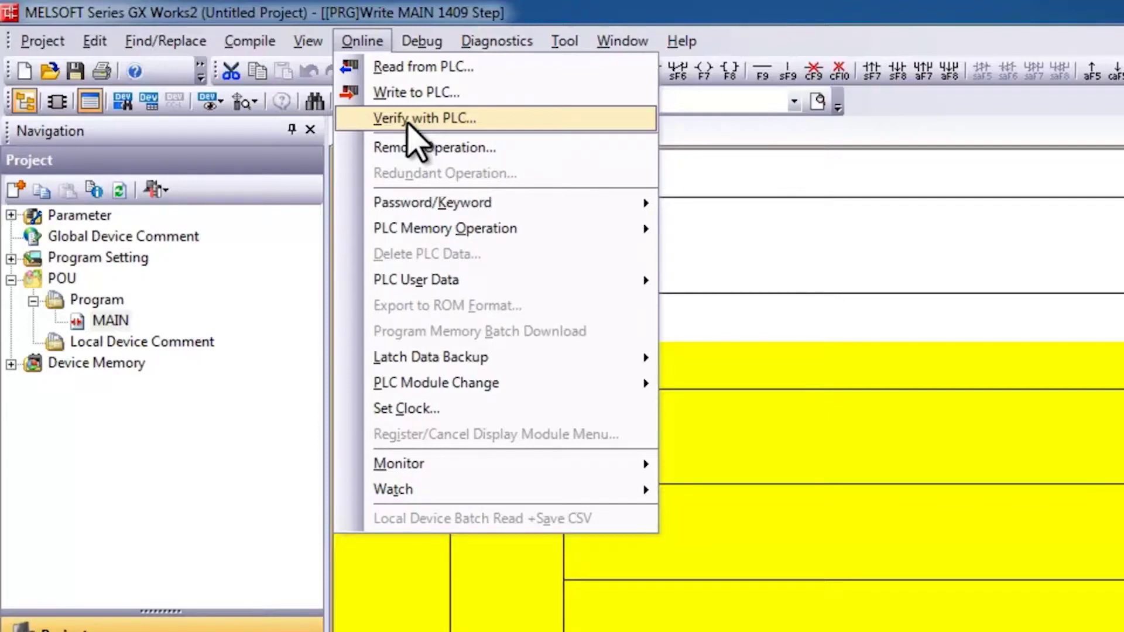
{"action": "mouse_move", "coordinate": [690, 39]}
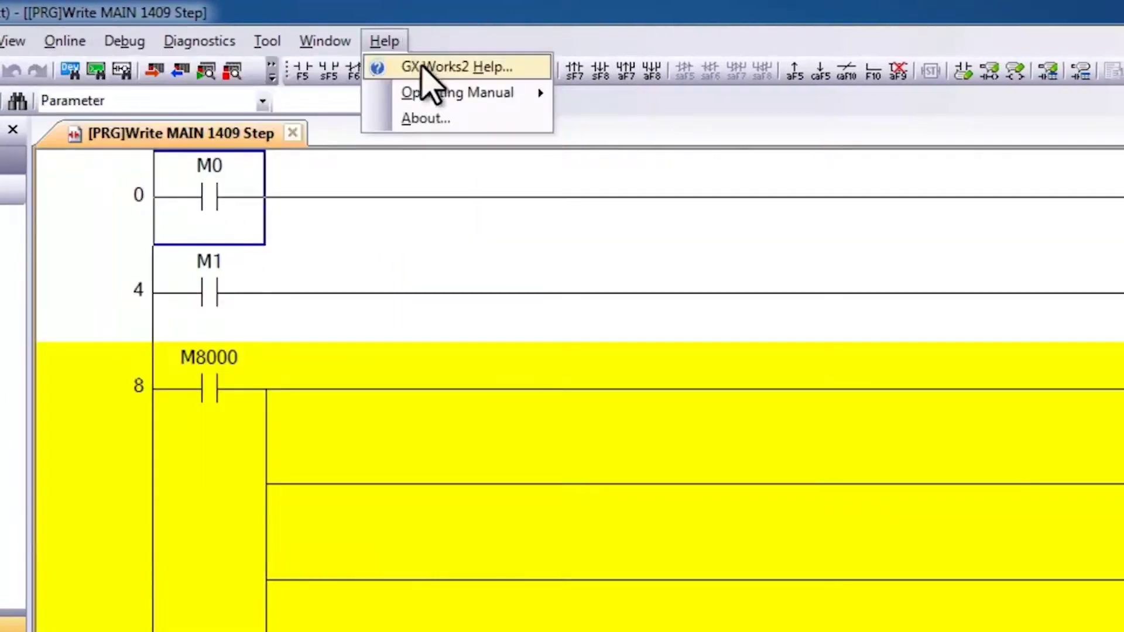
{"action": "mouse_move", "coordinate": [437, 99]}
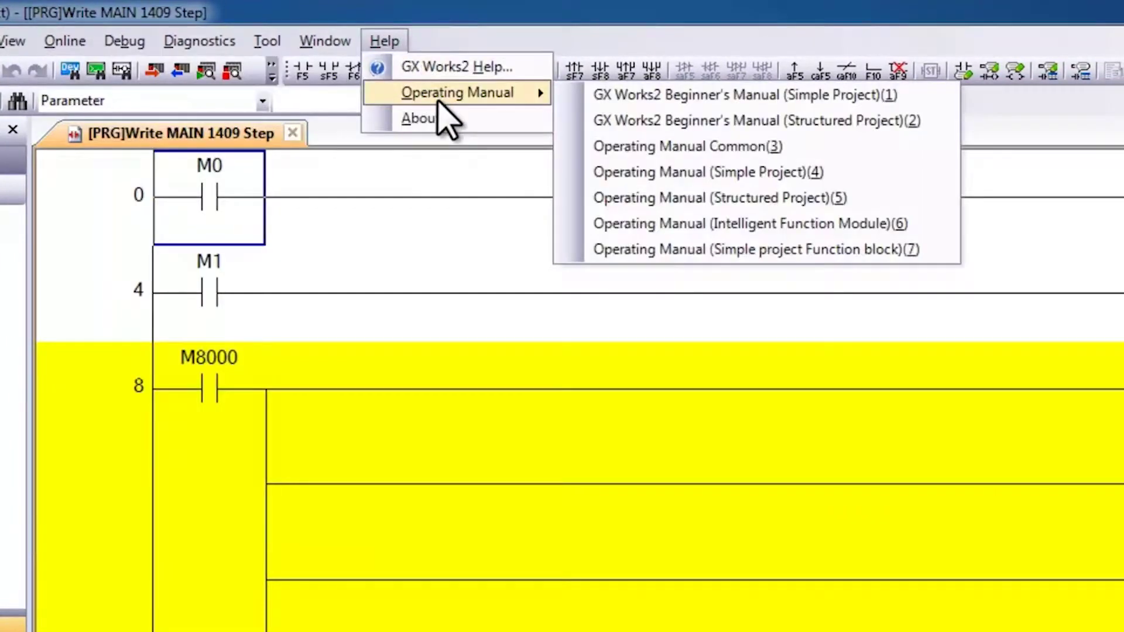
{"action": "left_click", "coordinate": [717, 172]}
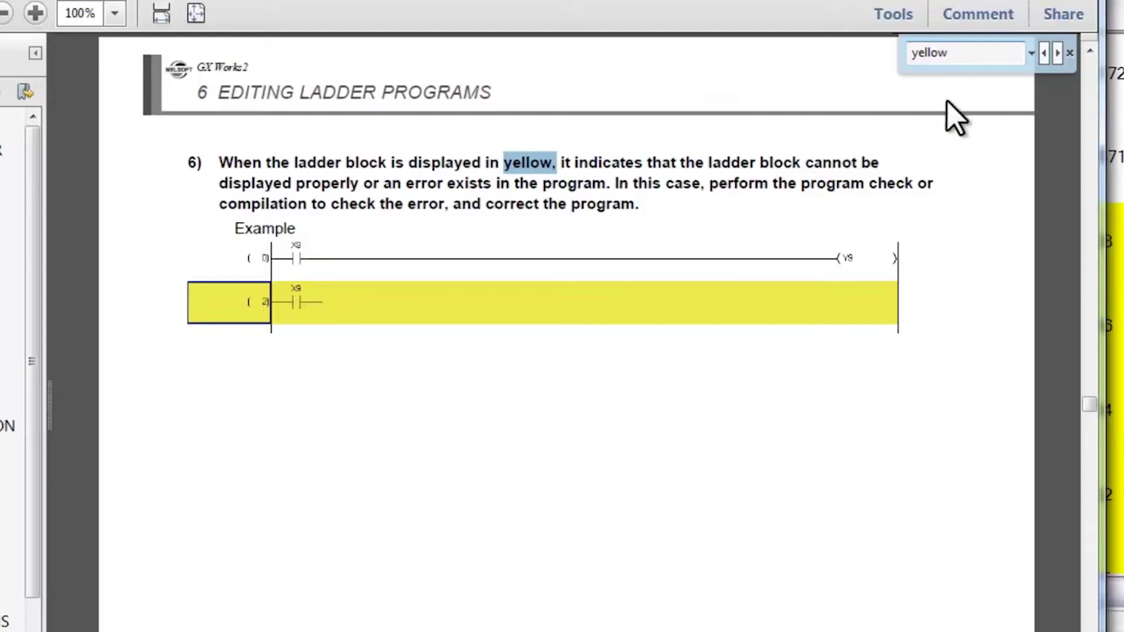
{"action": "left_click", "coordinate": [1057, 53]}
{"action": "left_click", "coordinate": [1057, 53]}
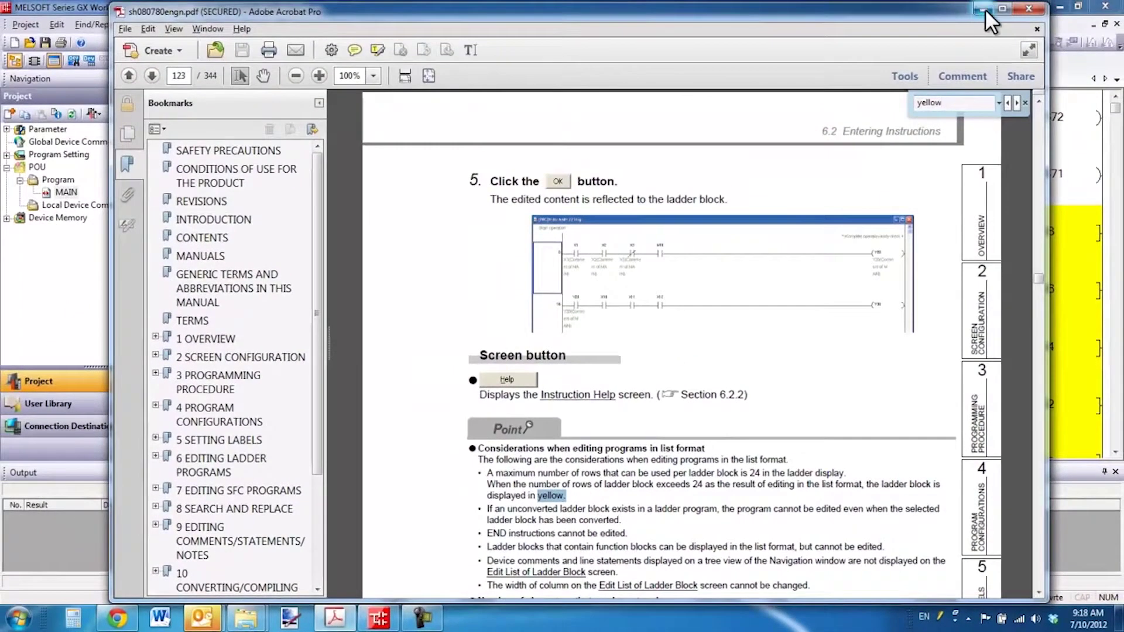
{"action": "left_click", "coordinate": [985, 9]}
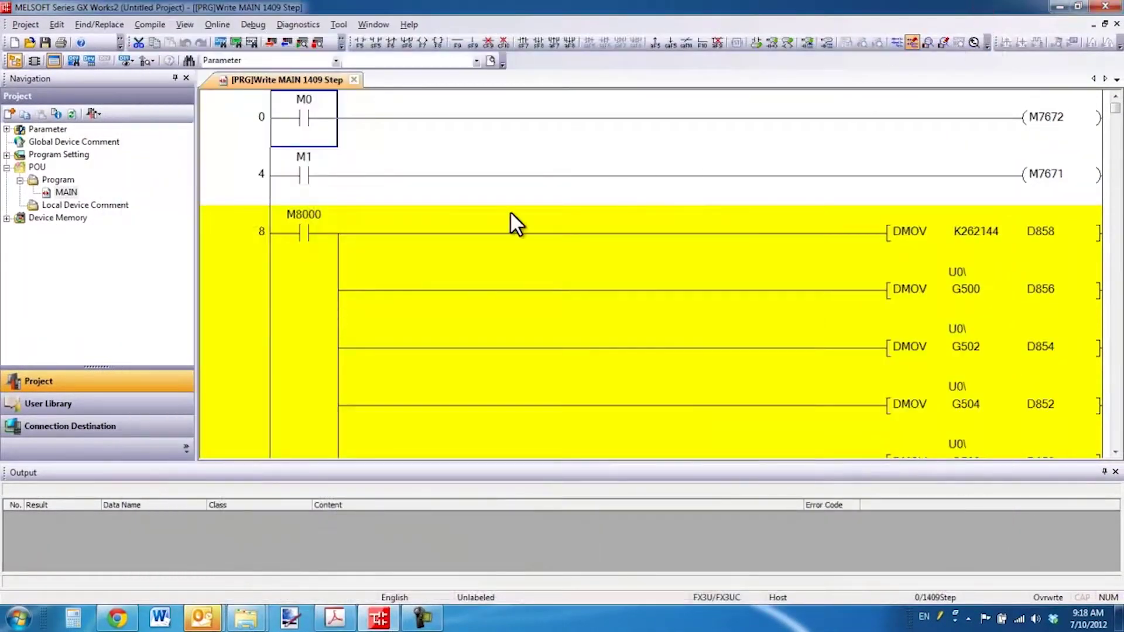
Examine the yellow ladder block from the M8000 contact to its last MOV instruction, and the step number of the M7670 rung below it.
{"action": "left_click", "coordinate": [302, 229]}
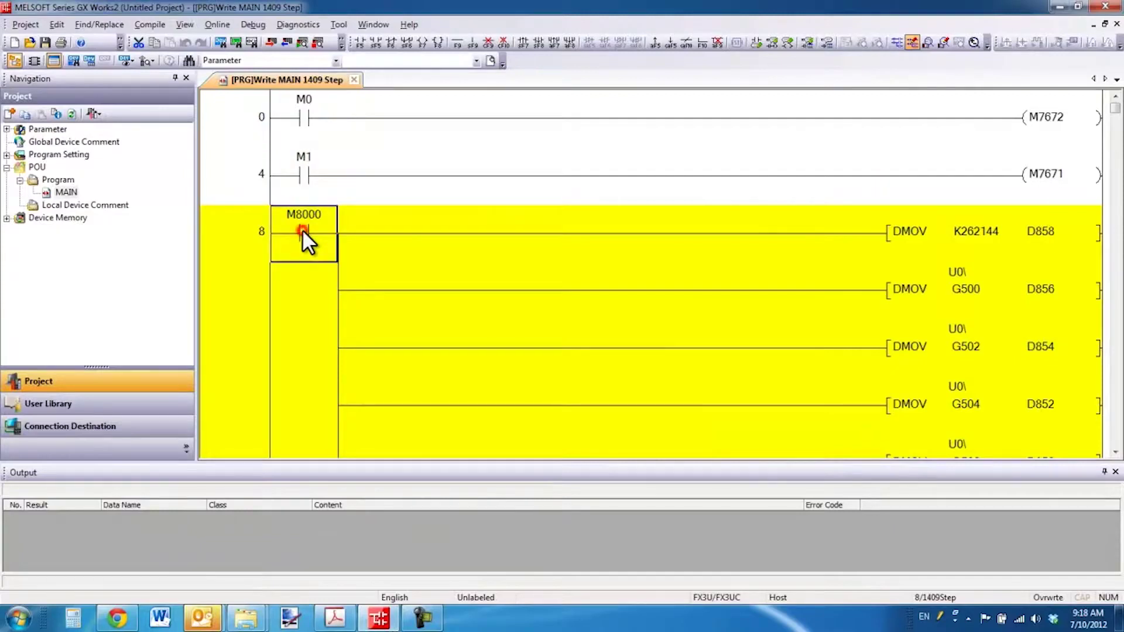
{"action": "left_click", "coordinate": [997, 246]}
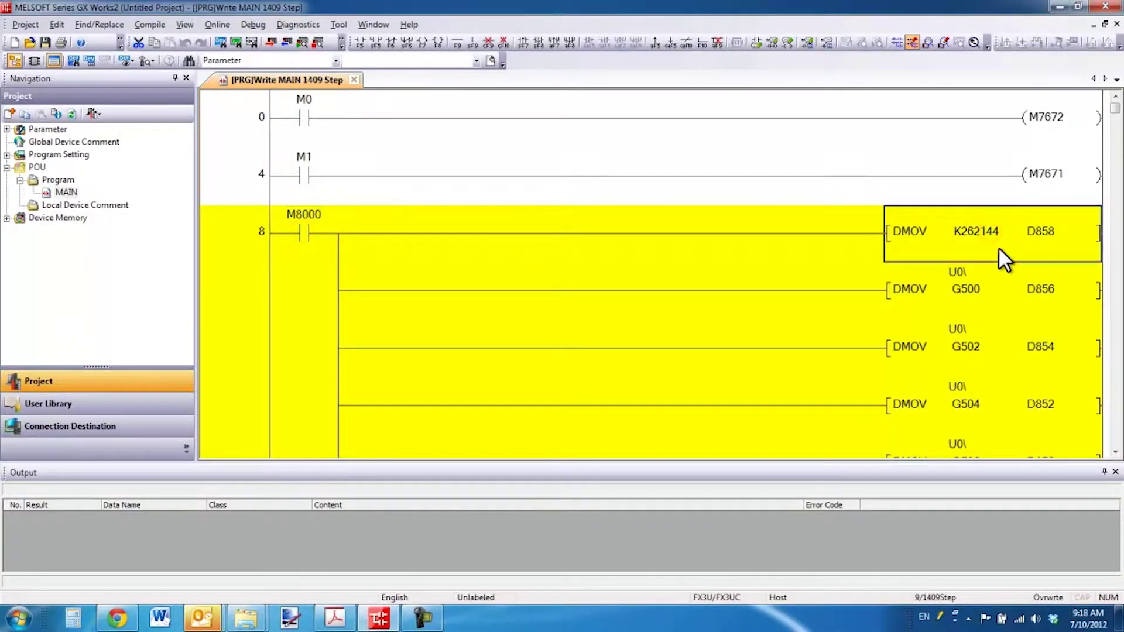
{"action": "key", "text": "Page_Down"}
{"action": "key", "text": "Page_Down"}
{"action": "key", "text": "Page_Down"}
{"action": "key", "text": "Page_Down"}
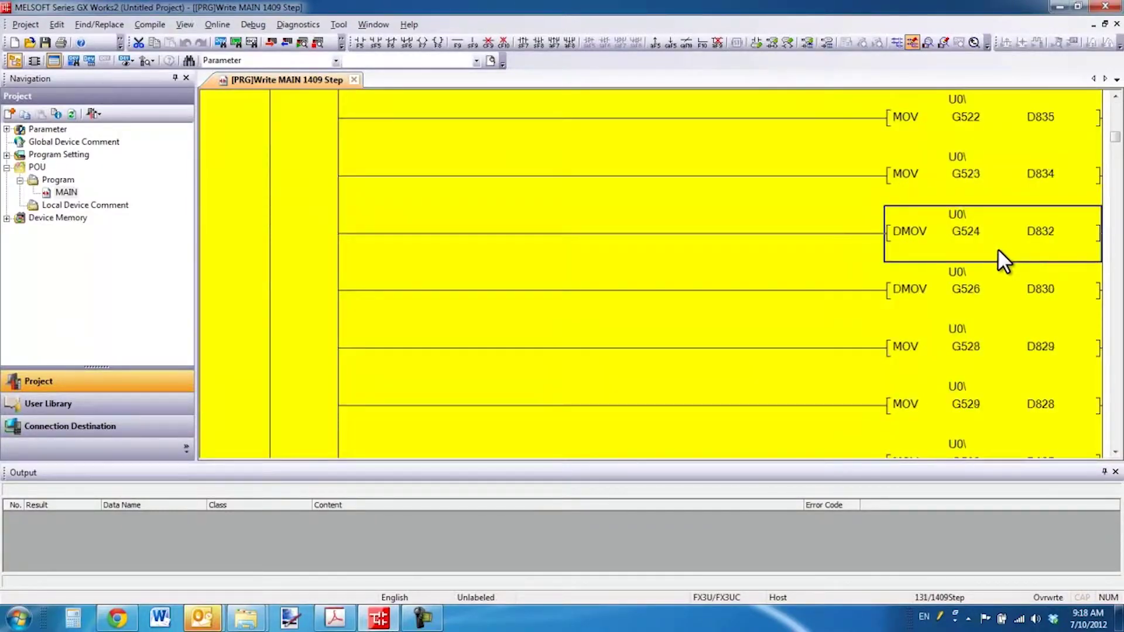
{"action": "key", "text": "Page_Down"}
{"action": "key", "text": "Page_Up"}
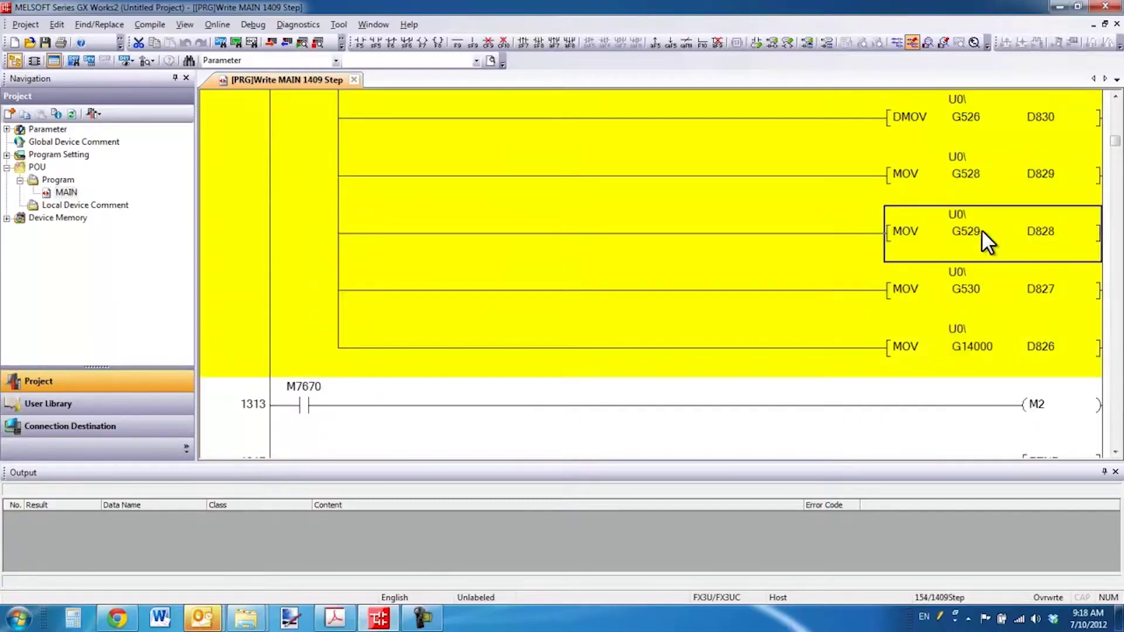
{"action": "left_click", "coordinate": [963, 344]}
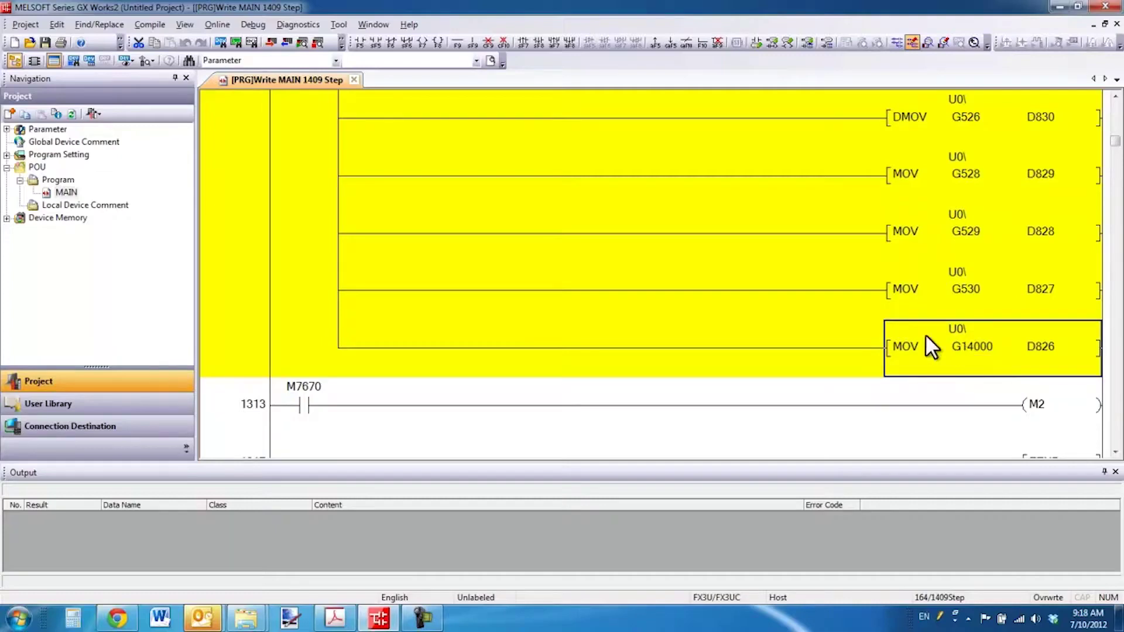
{"action": "left_click", "coordinate": [255, 405]}
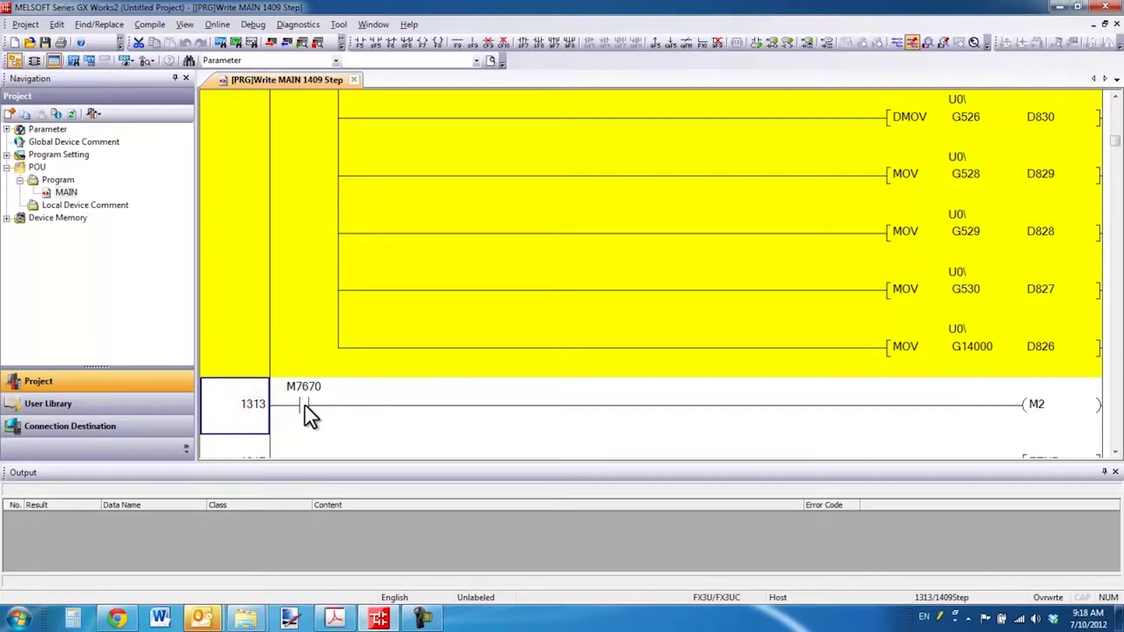
Re-enter the M8000 contact on the rung at step 8 and convert the program, checking the step number of the M7670 rung.
{"action": "key", "text": "Page_Up"}
{"action": "key", "text": "Page_Up"}
{"action": "key", "text": "Page_Up"}
{"action": "key", "text": "Page_Up"}
{"action": "key", "text": "Page_Up"}
{"action": "key", "text": "Page_Up"}
{"action": "key", "text": "Page_Up"}
{"action": "key", "text": "Page_Up"}
{"action": "key", "text": "Page_Up"}
{"action": "key", "text": "Page_Up"}
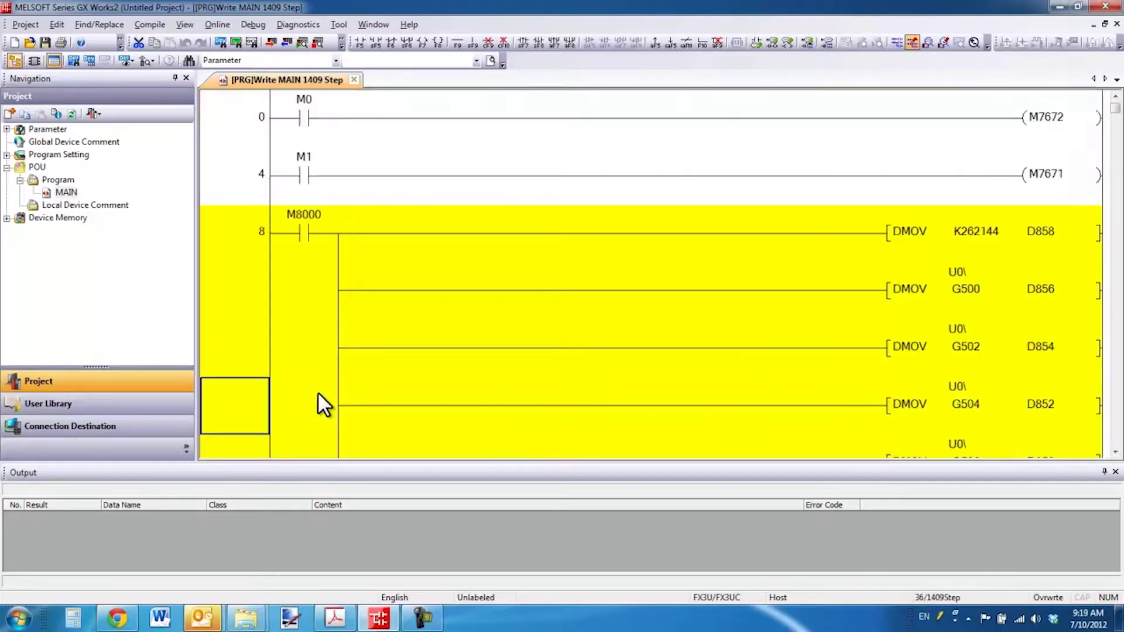
{"action": "left_click", "coordinate": [299, 228]}
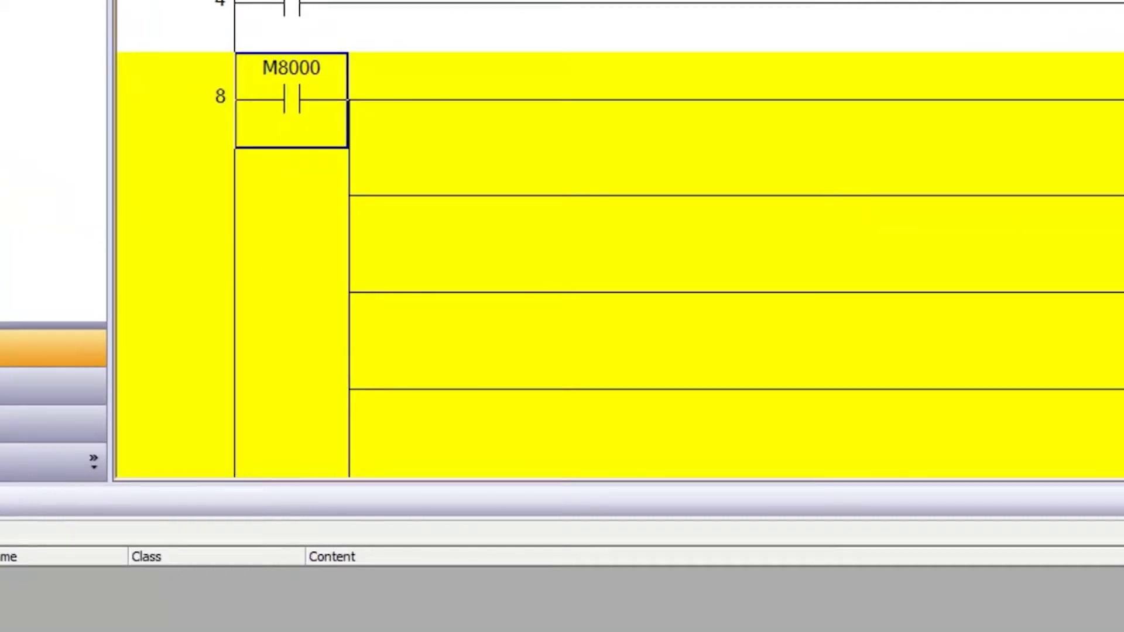
{"action": "left_click", "coordinate": [313, 110]}
{"action": "key", "text": "F5"}
{"action": "type", "text": "m"}
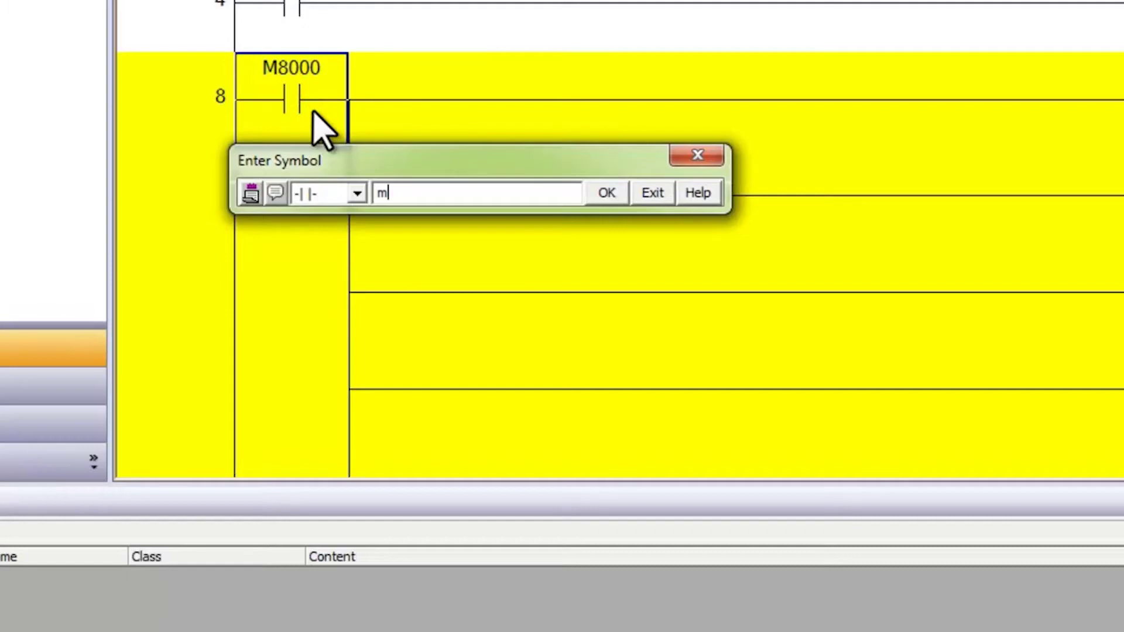
{"action": "type", "text": "8000"}
{"action": "key", "text": "Return"}
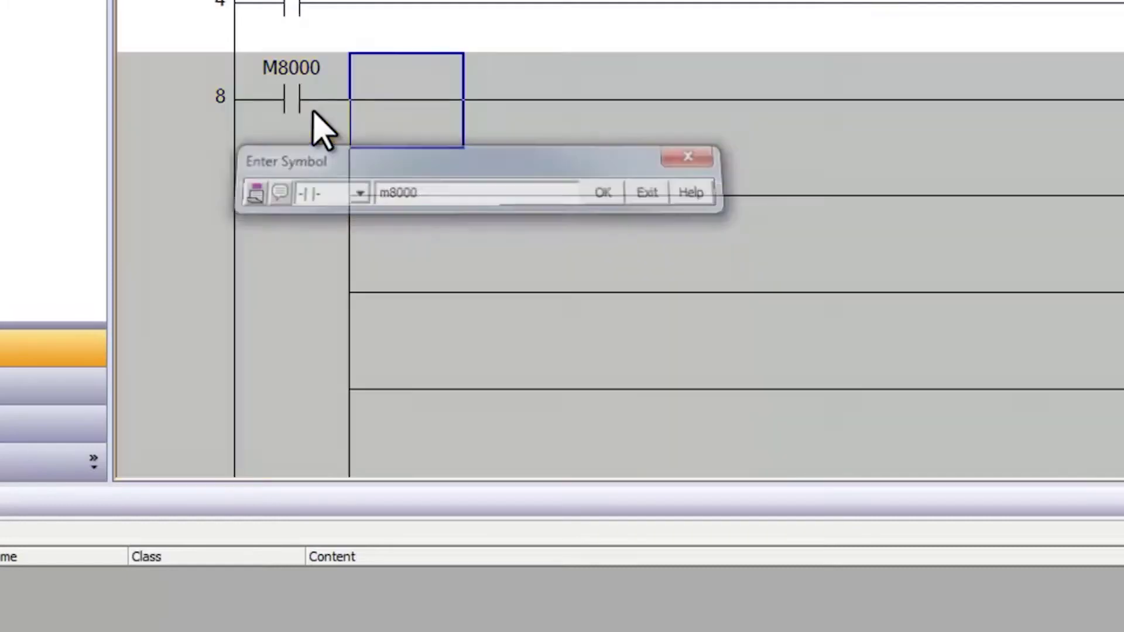
{"action": "key", "text": "F4"}
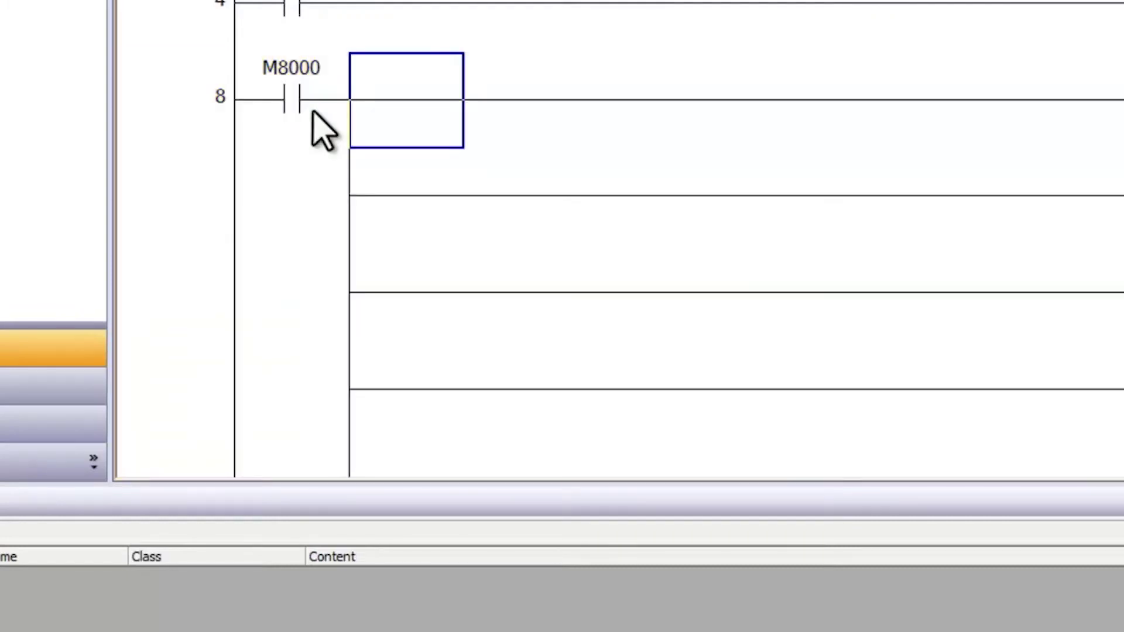
{"action": "scroll", "coordinate": [313, 112], "scroll_direction": "down", "scroll_amount": 1}
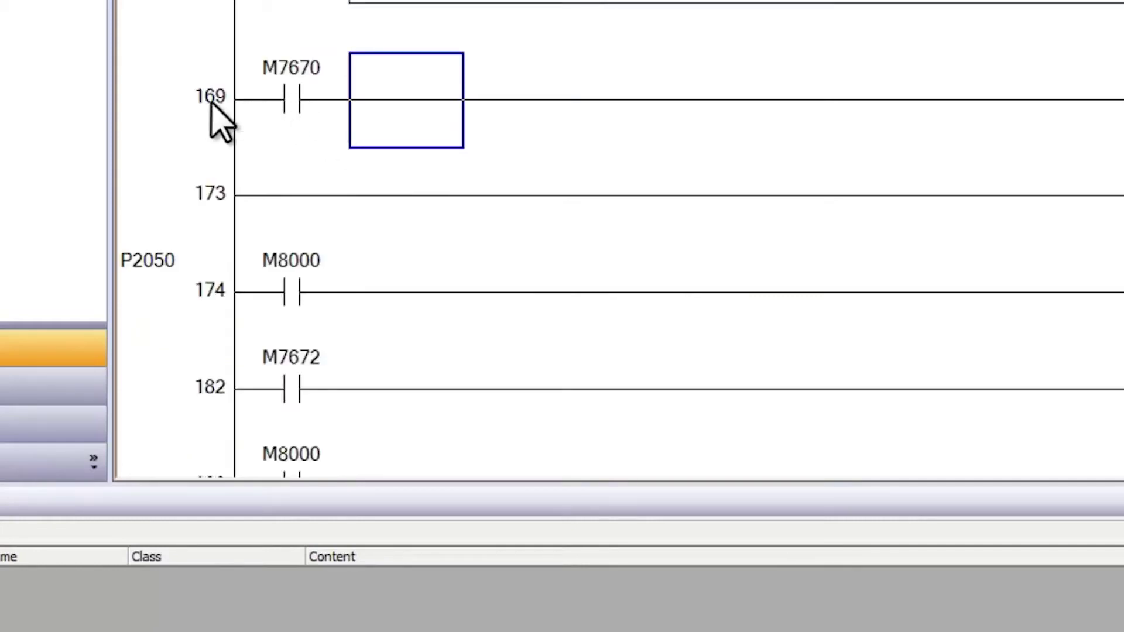
{"action": "left_click", "coordinate": [211, 103]}
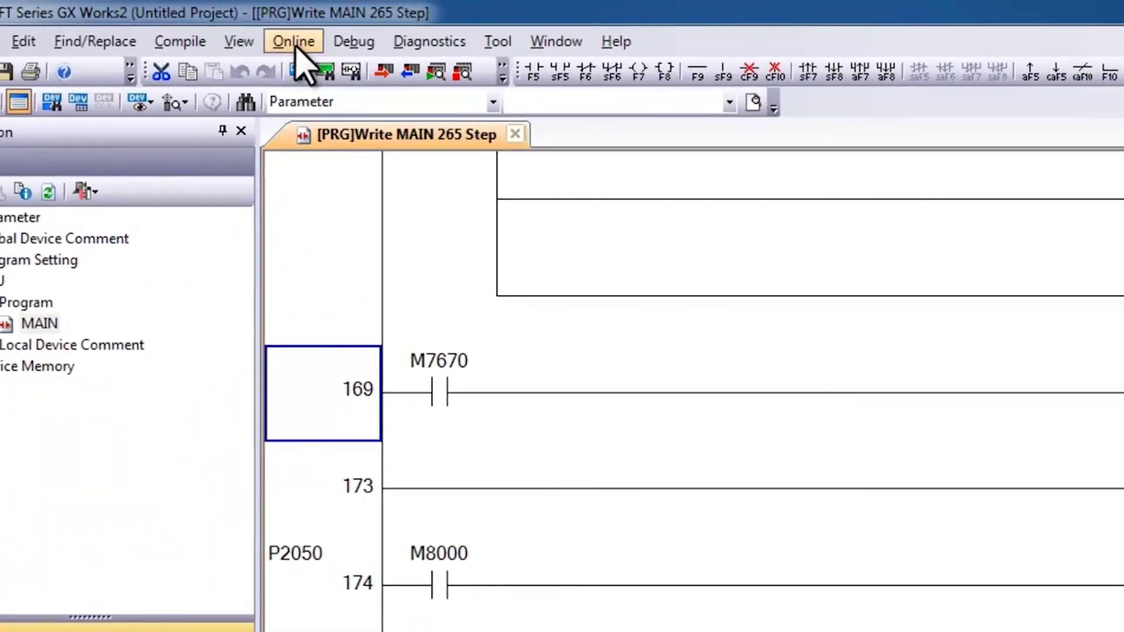
Verify the parameters and program against the PLC, and examine the detailed line comparison of the MAIN program file.
{"action": "left_click", "coordinate": [145, 0]}
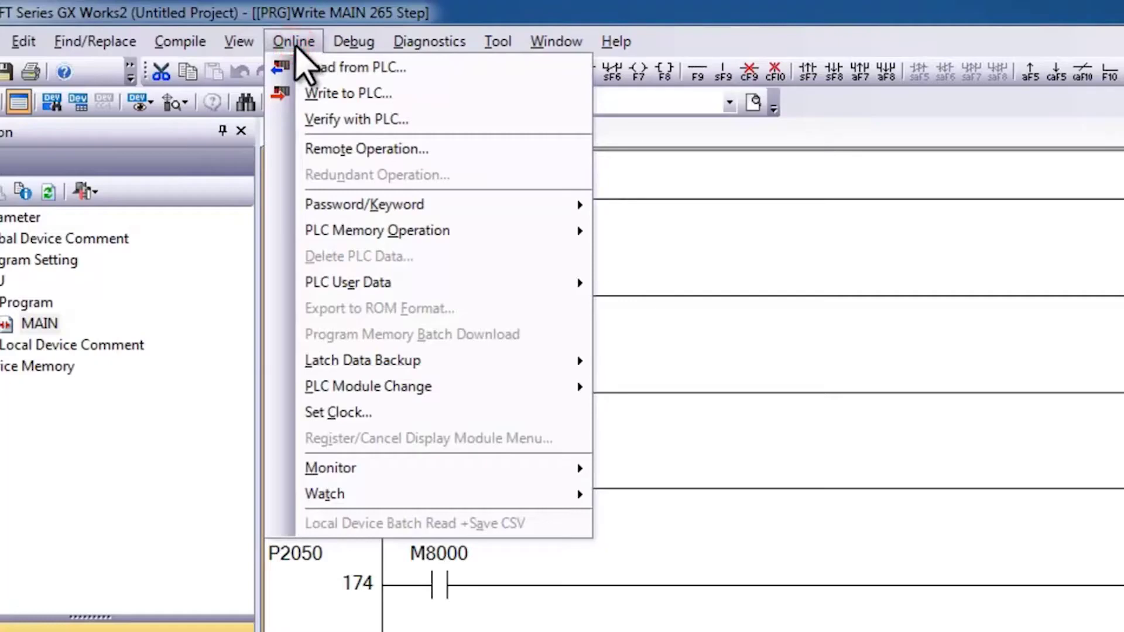
{"action": "left_click", "coordinate": [324, 125]}
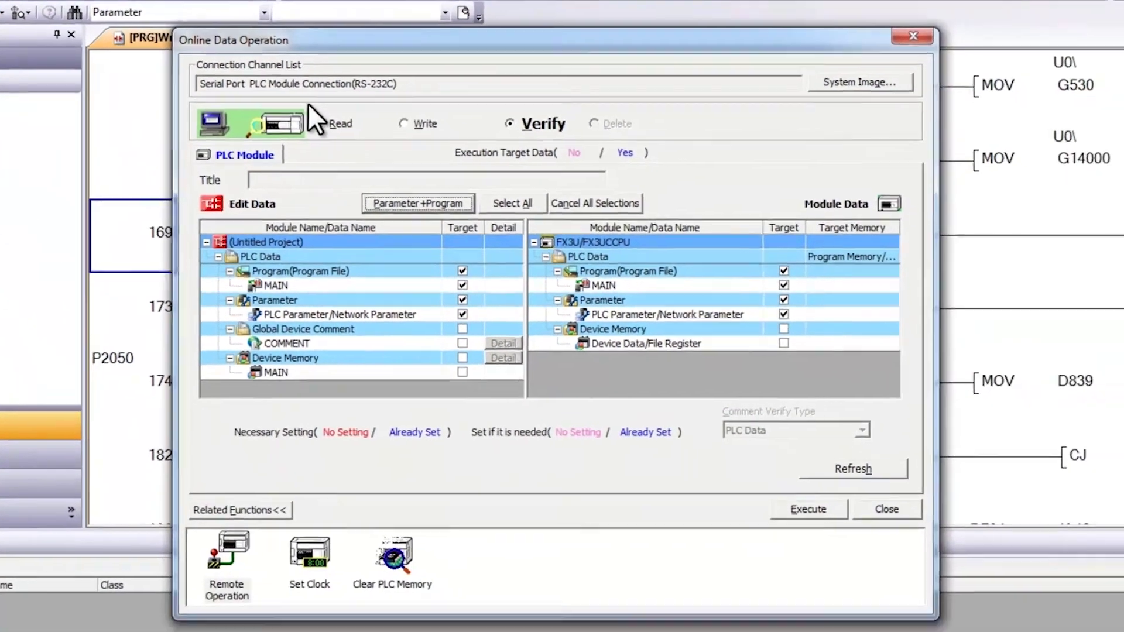
{"action": "left_click", "coordinate": [414, 205]}
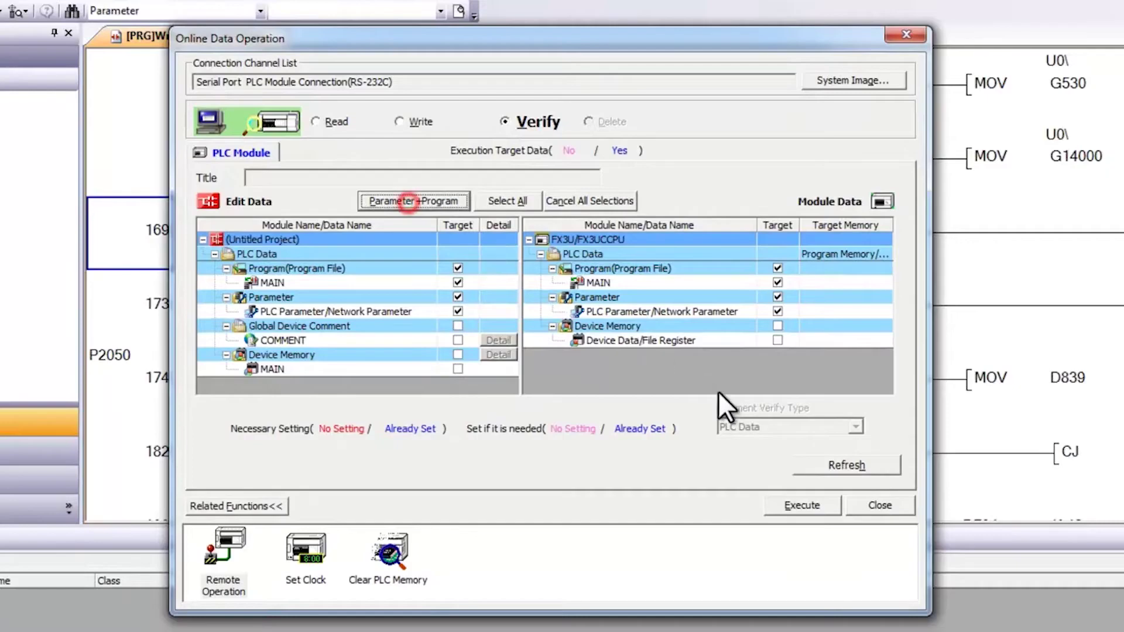
{"action": "left_click", "coordinate": [801, 506]}
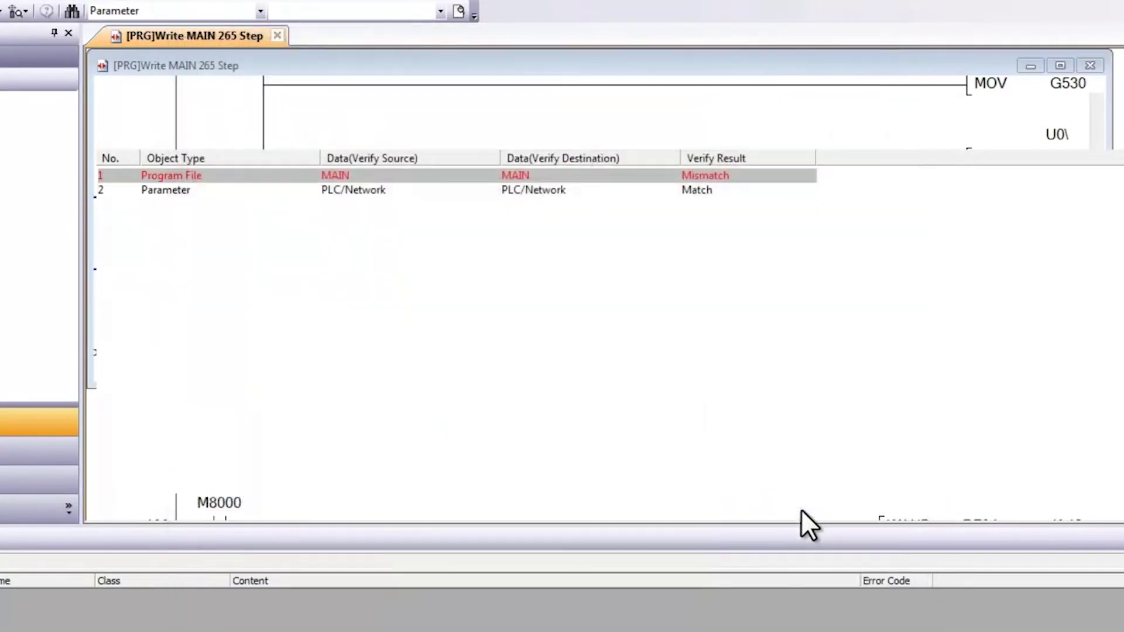
{"action": "double_click", "coordinate": [549, 176]}
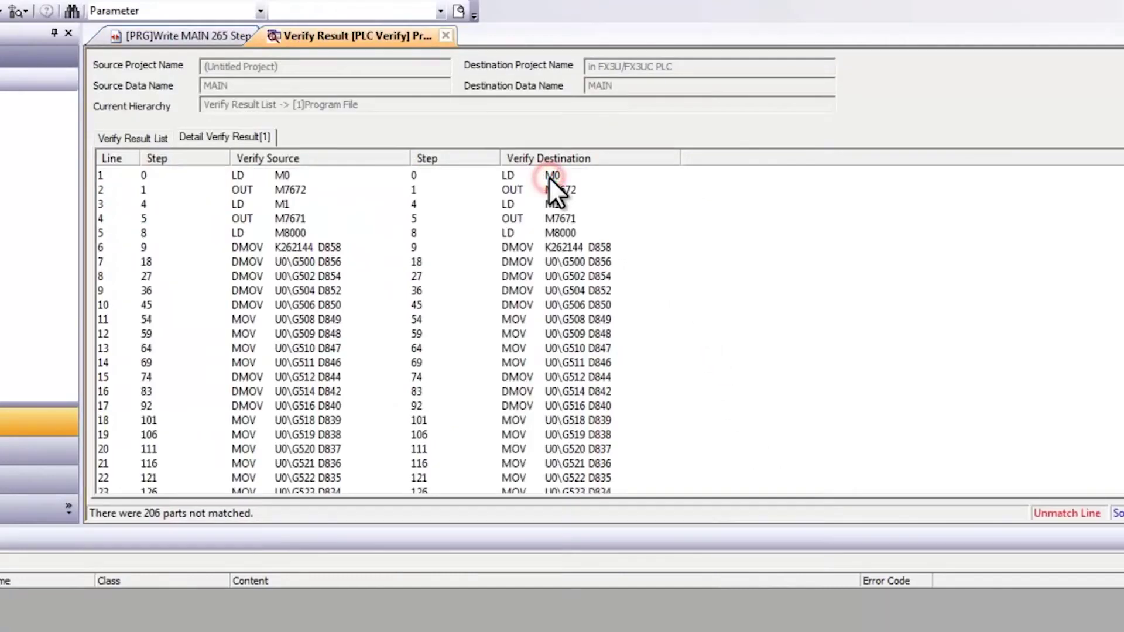
{"action": "scroll", "coordinate": [390, 332], "scroll_direction": "down", "scroll_amount": 9}
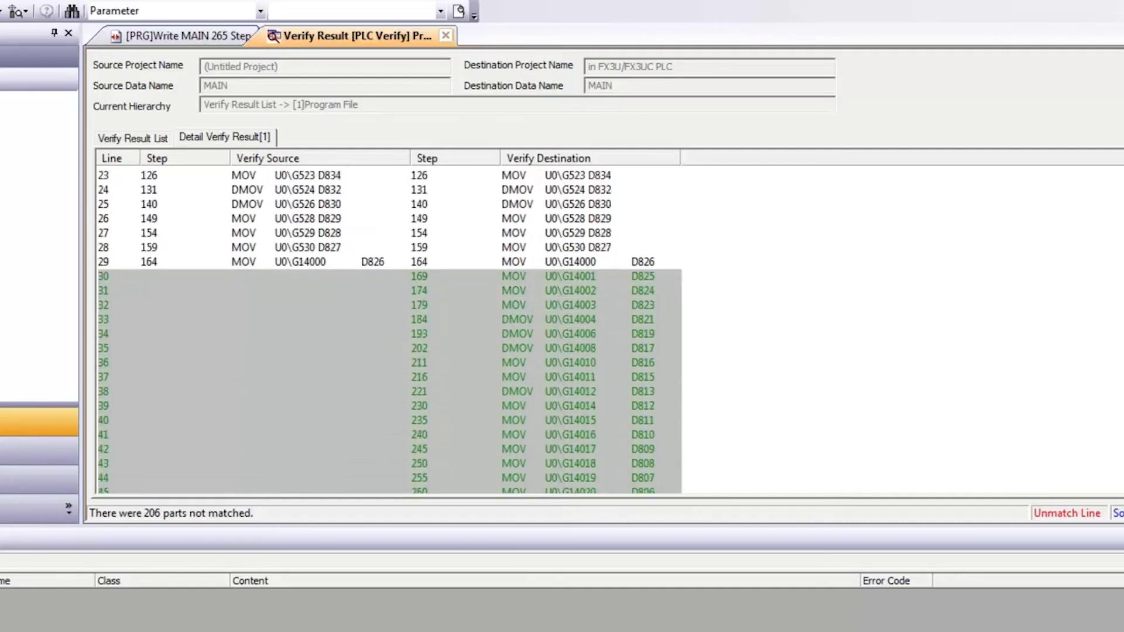